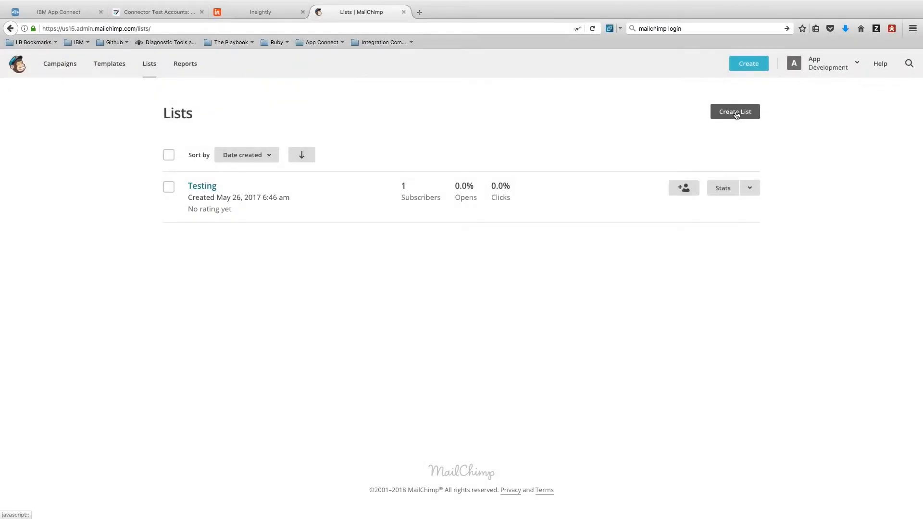
# - Start a new MailChimp list and name it "App Connect Insightly tutorial list"
pyautogui.click(726, 114)
pyautogui.click(447, 232)
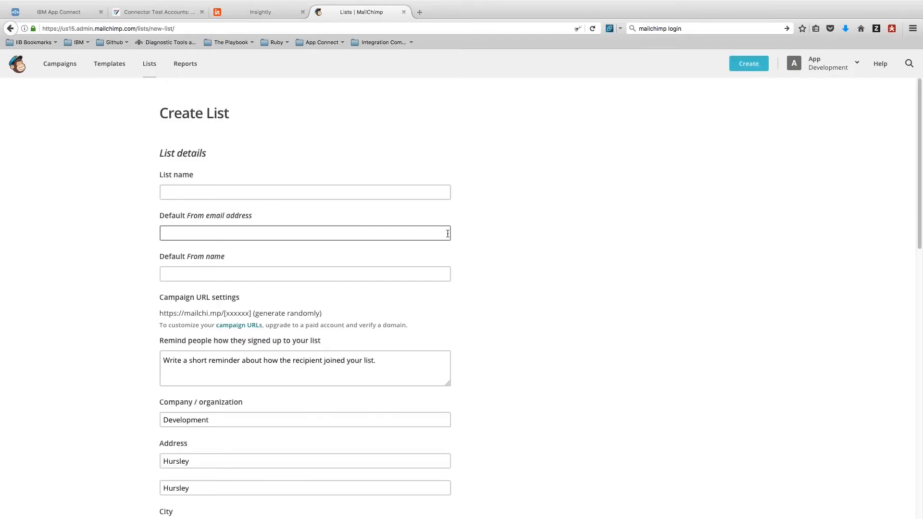
pyautogui.click(165, 191)
pyautogui.write('App')
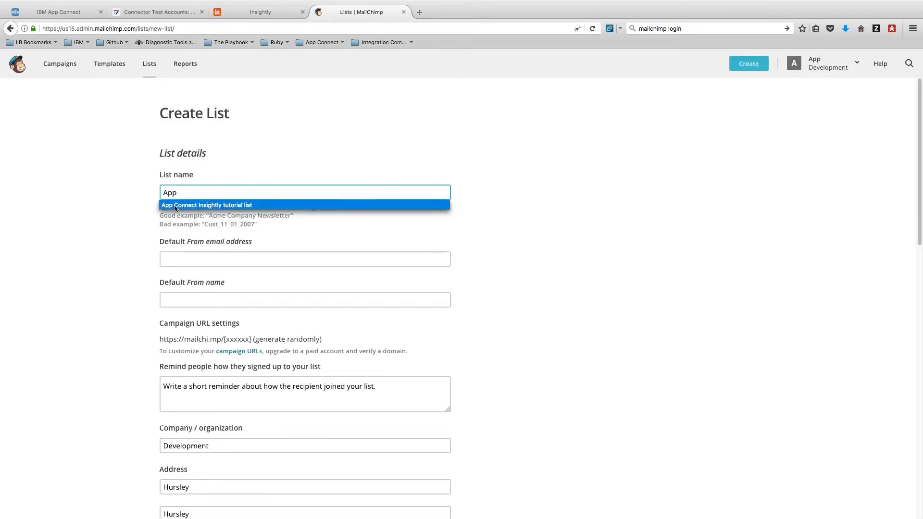
# - Enable one-by-one subscribe notifications for the new list and save it
pyautogui.scroll(-10, 172, 370)
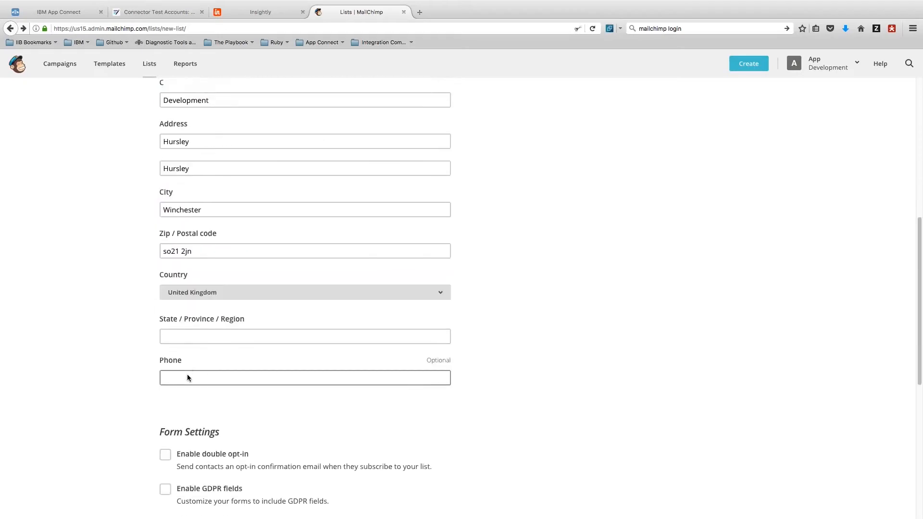
pyautogui.scroll(-5, 186, 378)
pyautogui.click(165, 379)
pyautogui.scroll(-1, 165, 380)
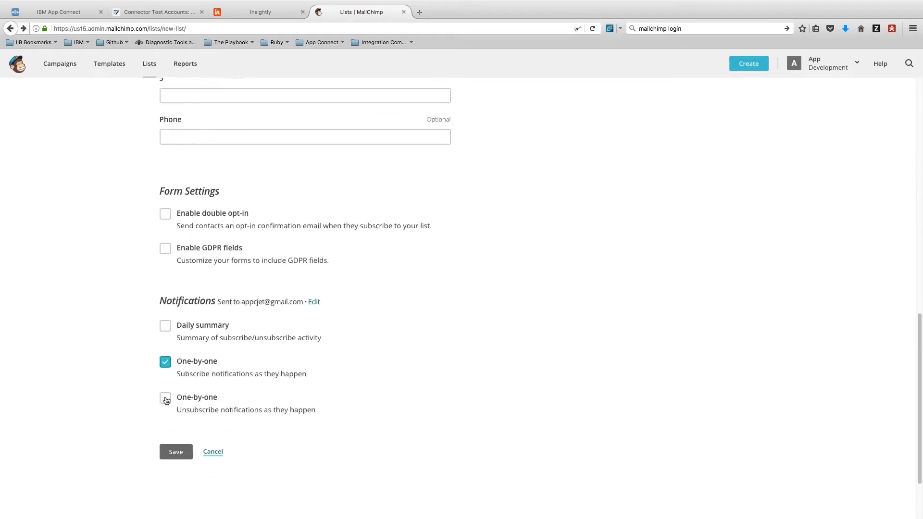
pyautogui.click(174, 453)
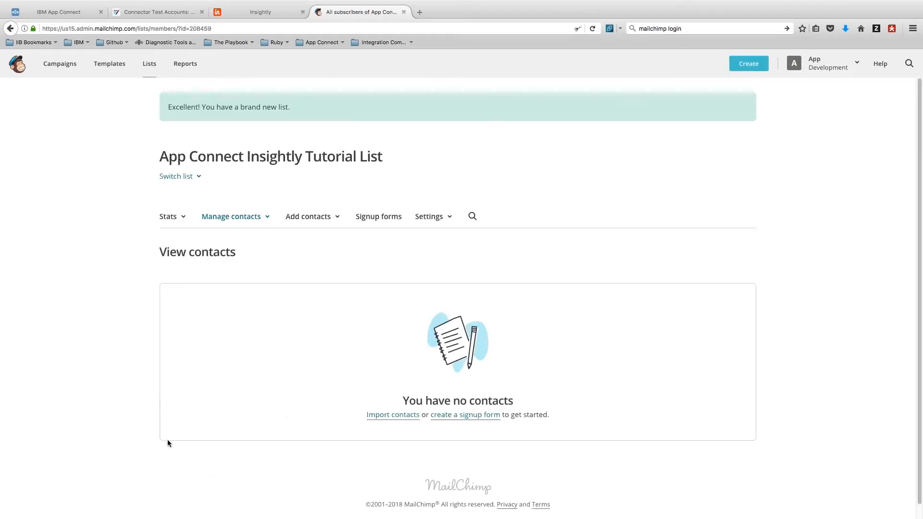
# - Switch to IBM App Connect and create an event-driven flow named "Add attendee to Insightly and MailChimp"
pyautogui.click(59, 12)
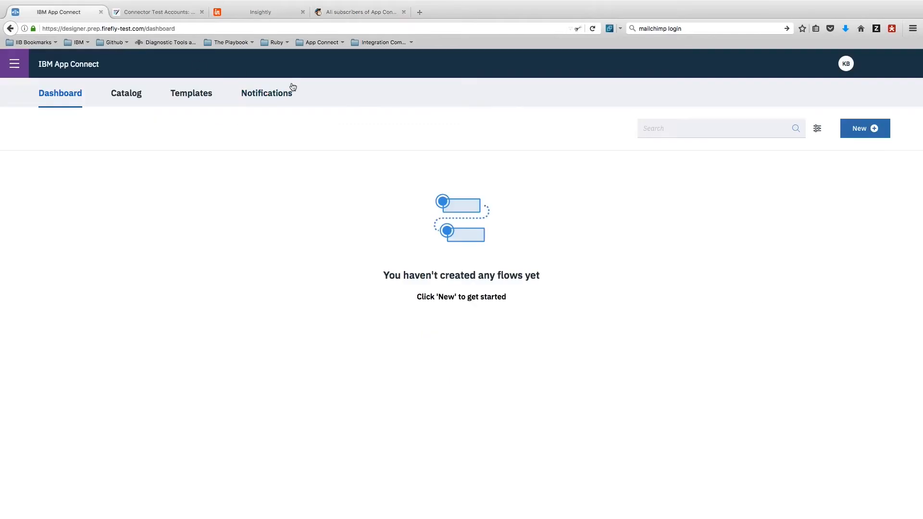
pyautogui.click(873, 129)
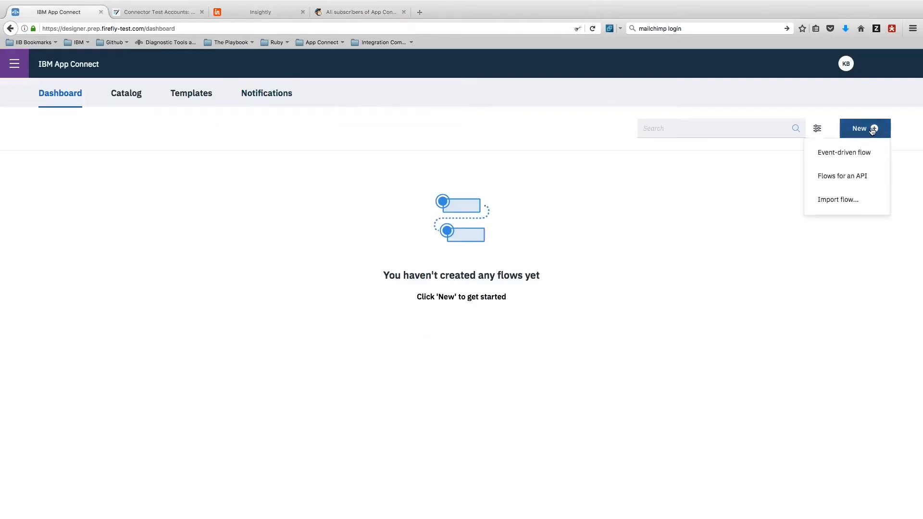
pyautogui.click(851, 152)
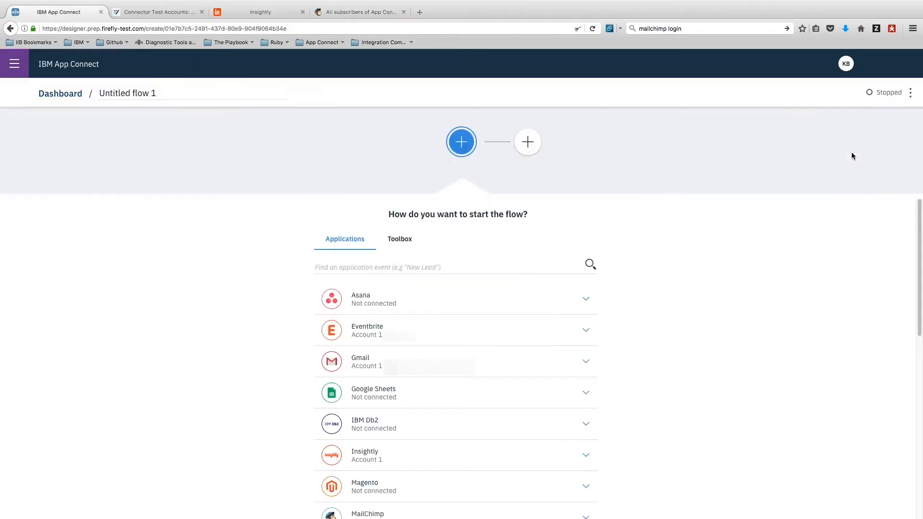
pyautogui.moveTo(98, 94); pyautogui.dragTo(162, 95)
pyautogui.write('Add at')
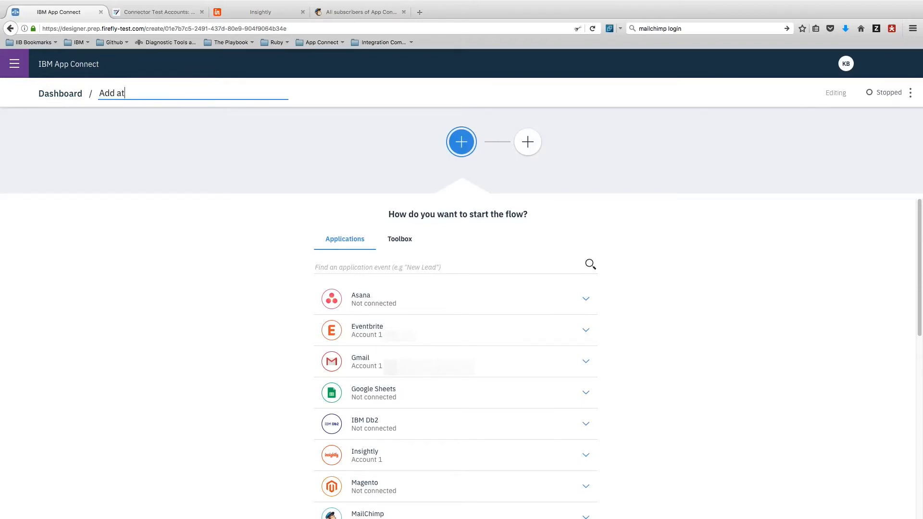
pyautogui.write('tendee to Insightly and MailChimp')
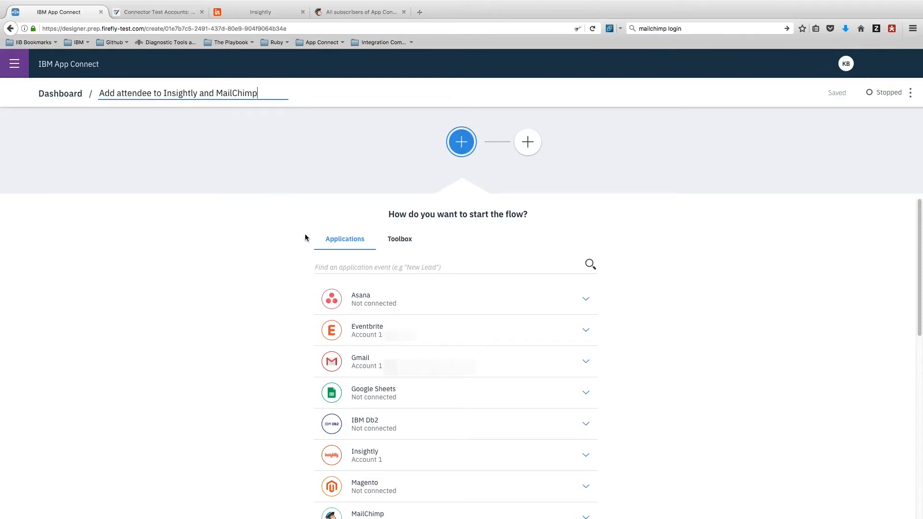
# - Set the flow's starting event to Eventbrite's New attendee under Attendees
pyautogui.click(363, 332)
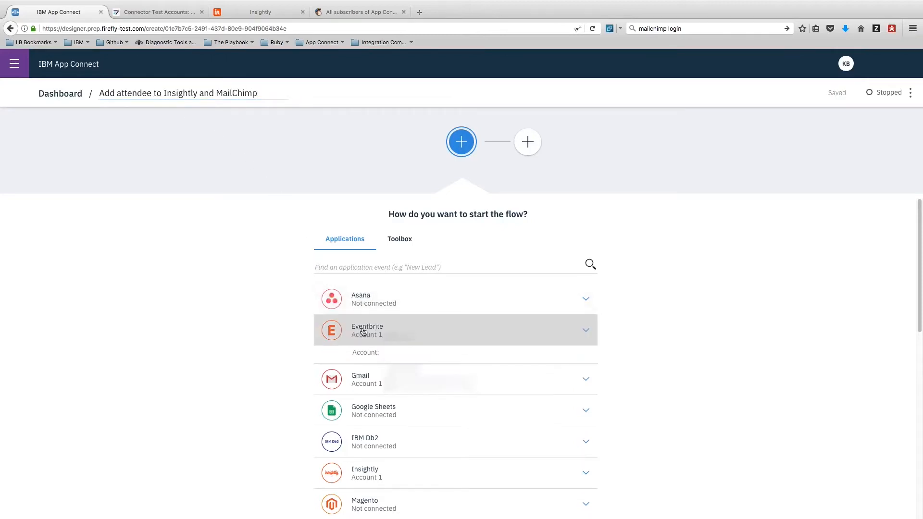
pyautogui.click(357, 396)
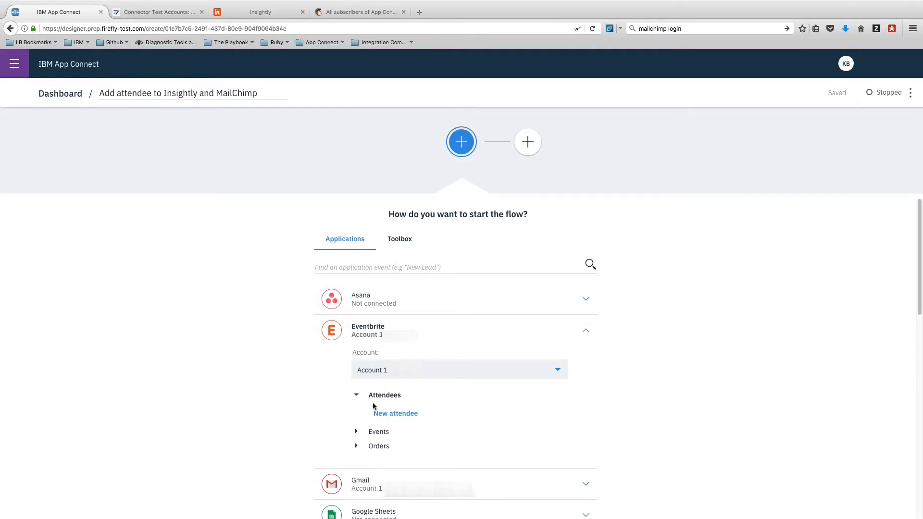
pyautogui.click(392, 415)
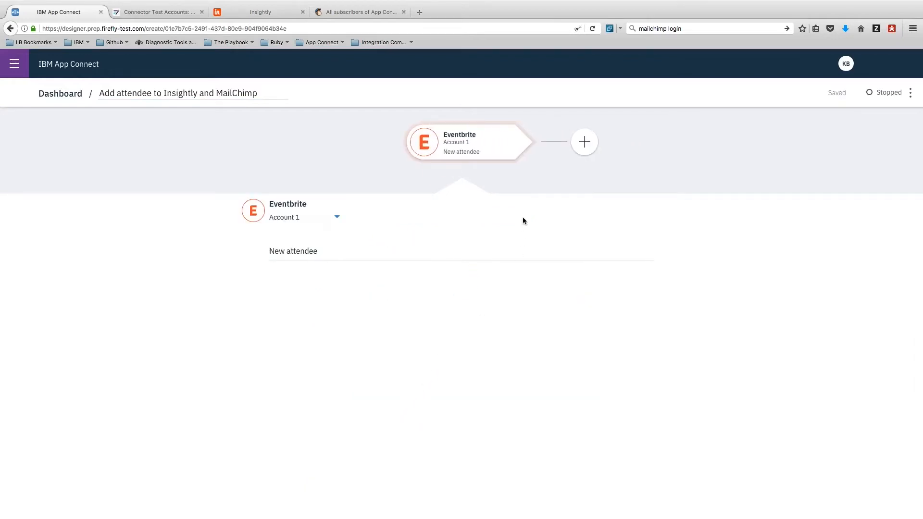
# - Add Insightly's Create lead action after the Eventbrite event
pyautogui.click(578, 151)
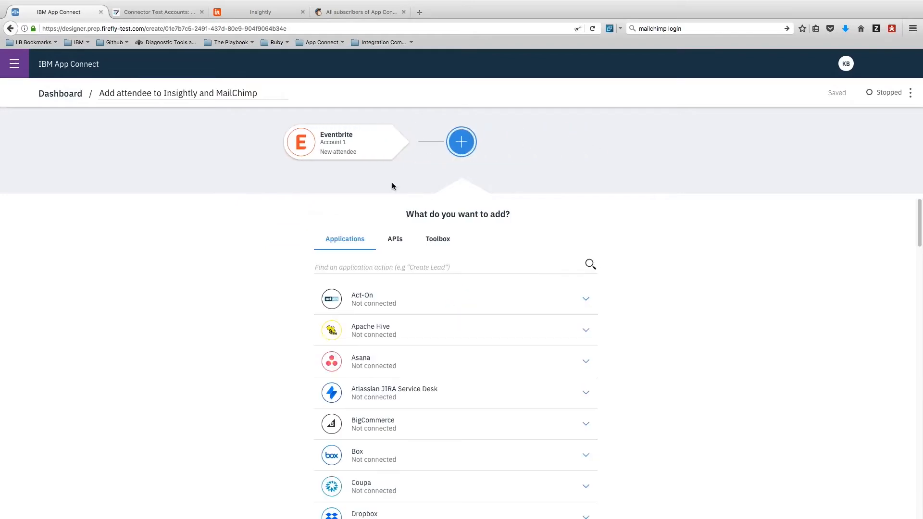
pyautogui.write('insight')
pyautogui.scroll(-2, 365, 371)
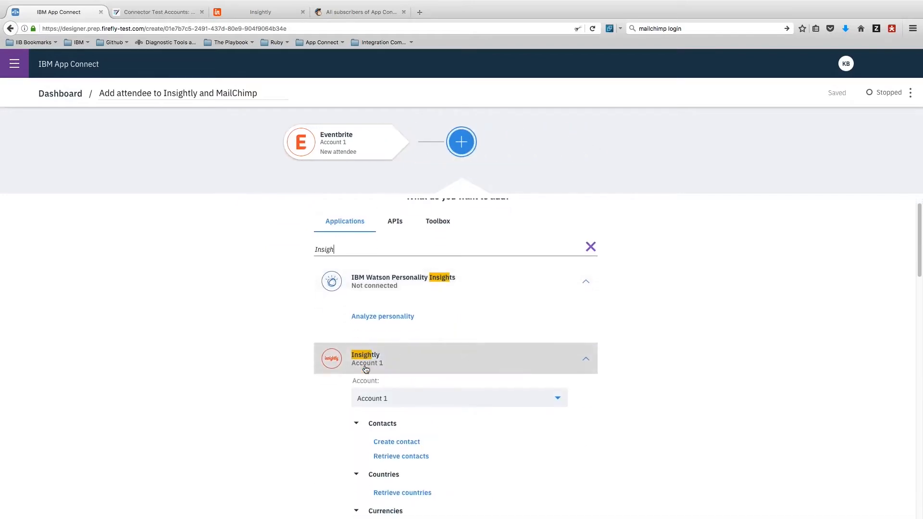
pyautogui.scroll(-15, 366, 368)
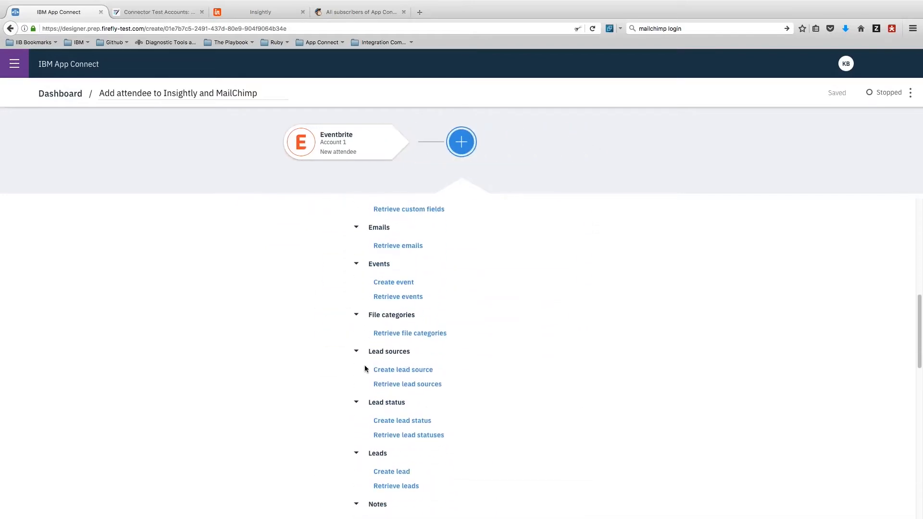
pyautogui.scroll(-4, 364, 368)
pyautogui.click(391, 335)
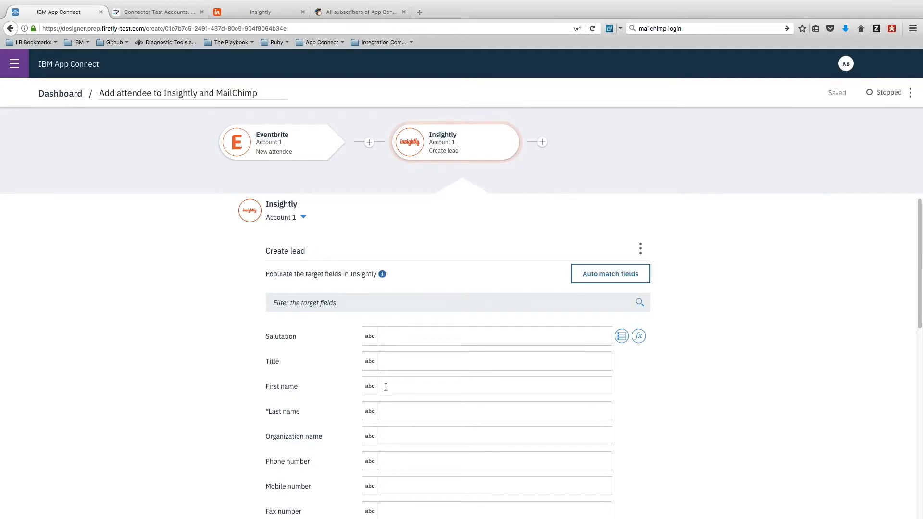
# - Map the lead's First name and Last name fields to the matching Eventbrite attendee profile inputs
pyautogui.click(621, 387)
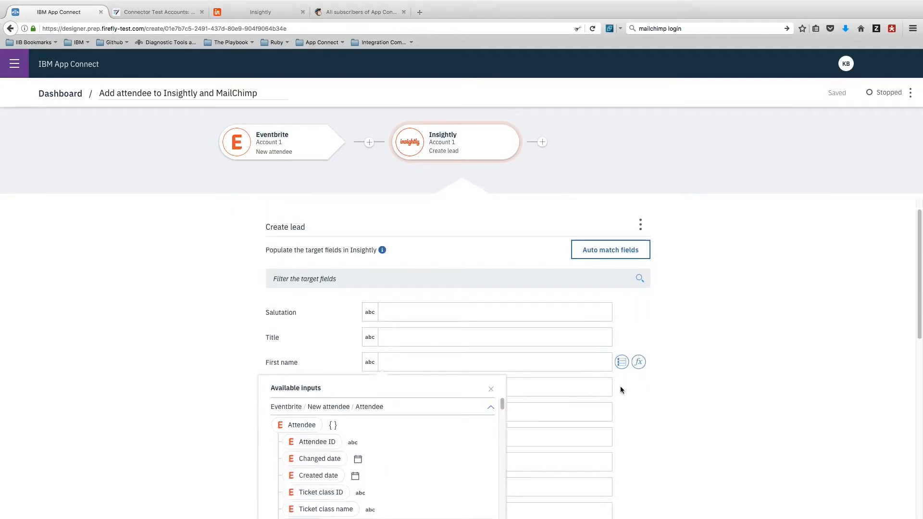
pyautogui.scroll(-8, 425, 425)
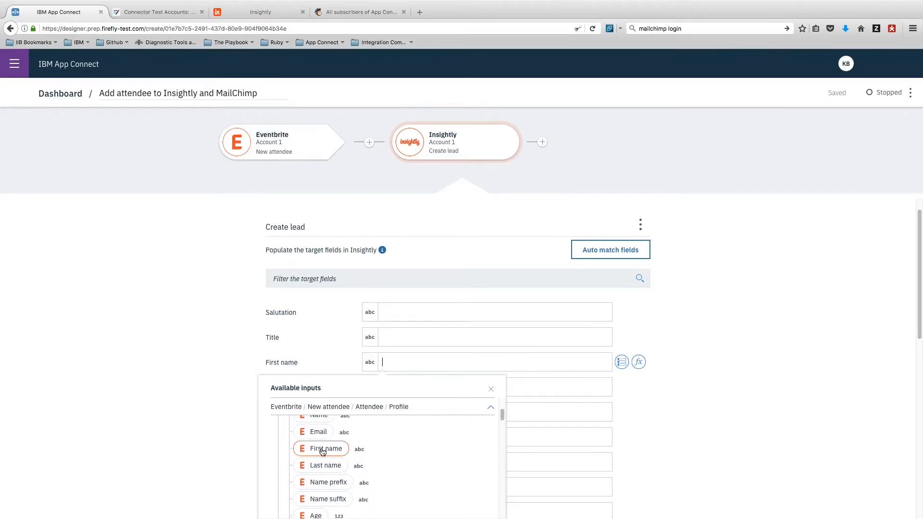
pyautogui.click(322, 449)
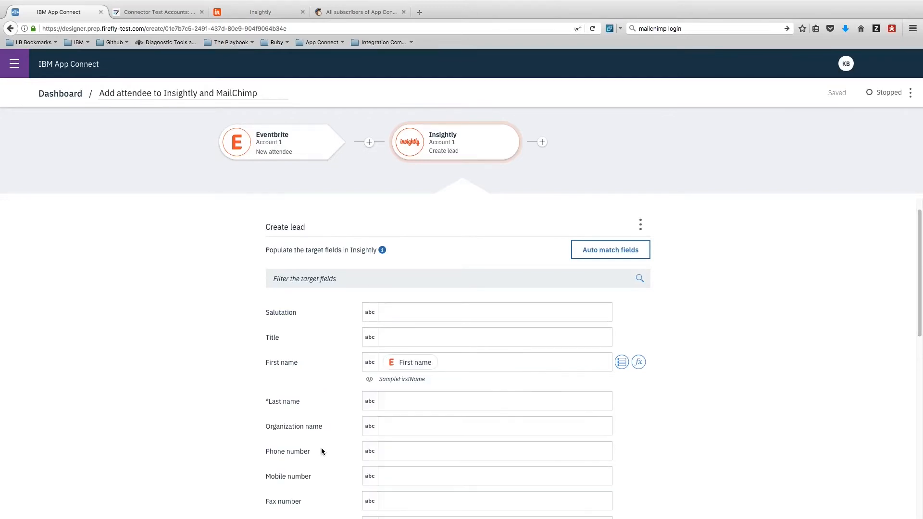
pyautogui.click(390, 405)
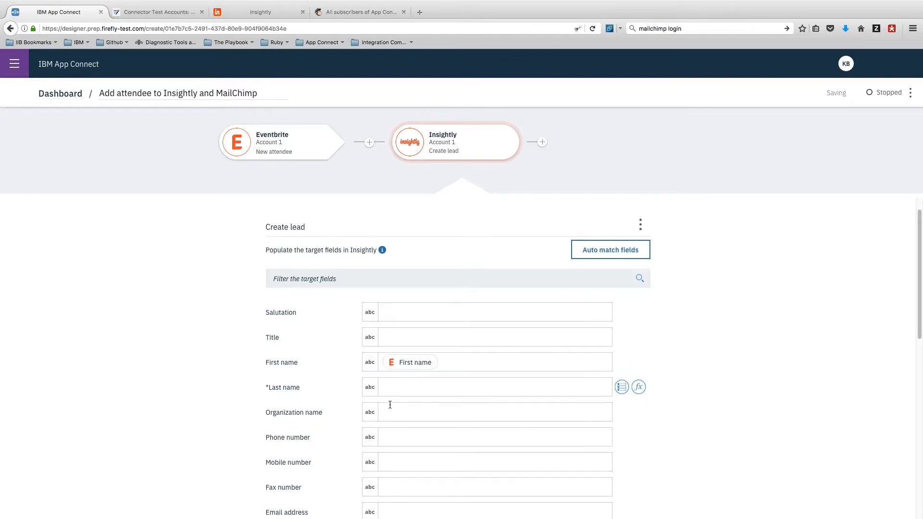
pyautogui.write('last')
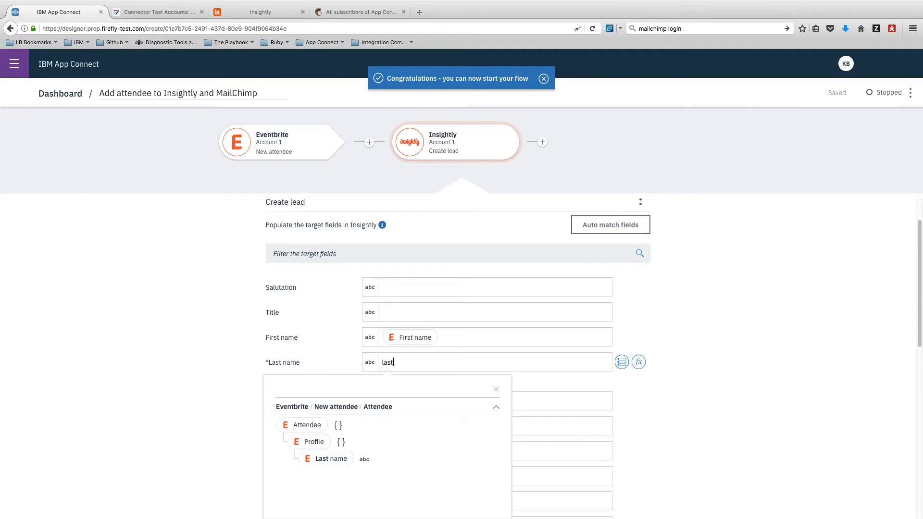
pyautogui.click(324, 460)
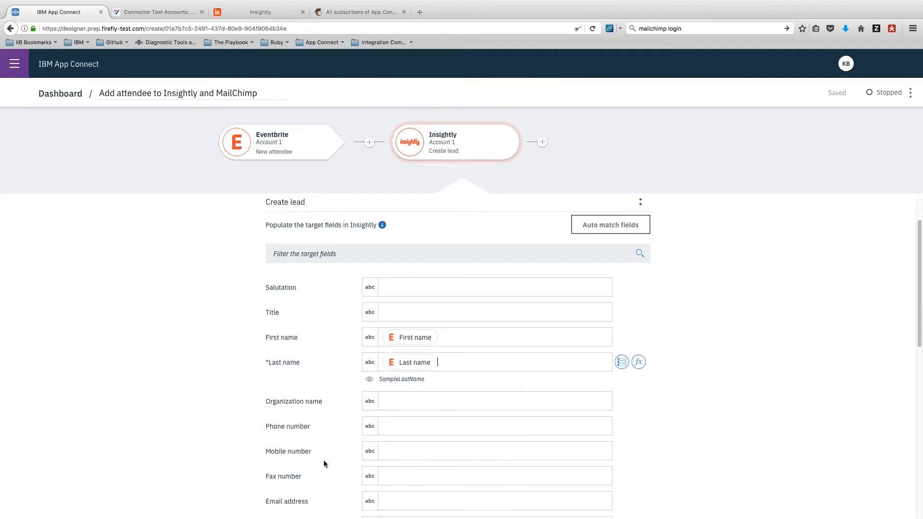
# - Map the lead's Email address field to the Eventbrite attendee's Email input
pyautogui.scroll(-5, 324, 460)
pyautogui.click(385, 337)
pyautogui.write('em')
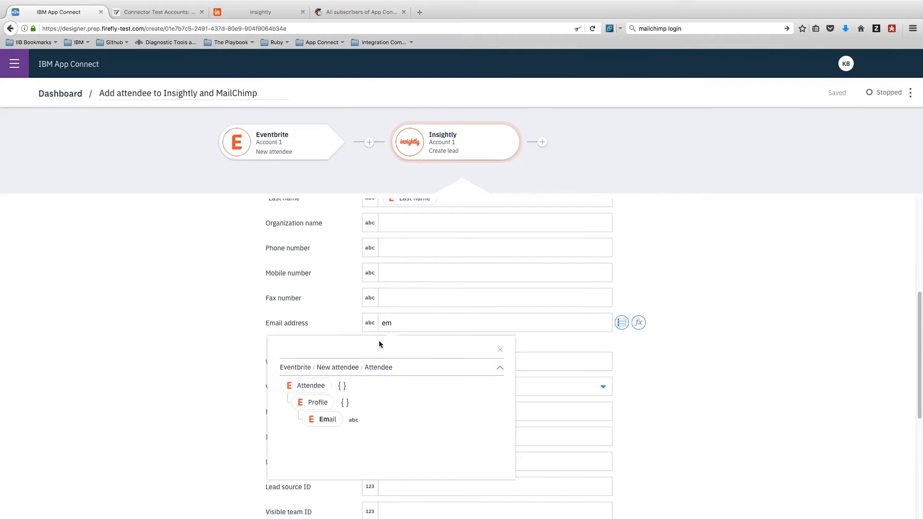
pyautogui.click(322, 419)
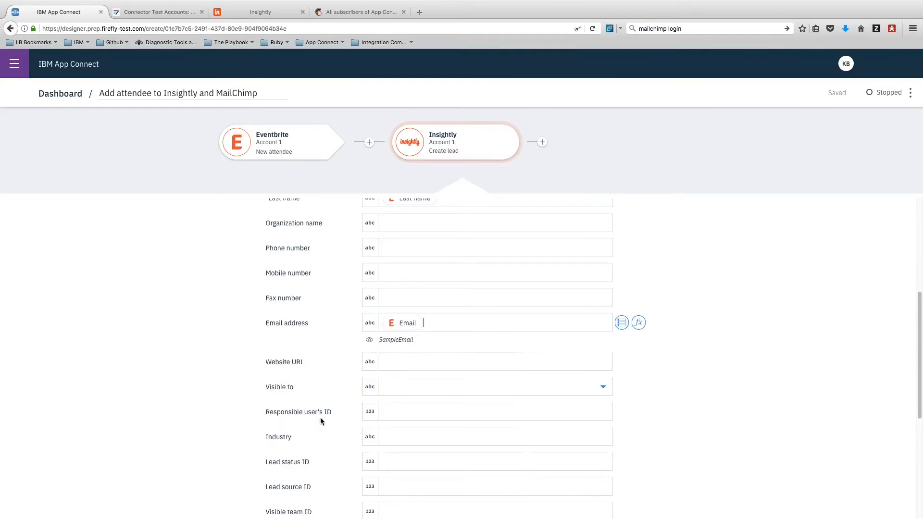
# - Fill the Lead description with the Eventbrite Attendee input, the word "at" and the Event ID input
pyautogui.scroll(-5, 320, 421)
pyautogui.click(384, 378)
pyautogui.write('Attendee')
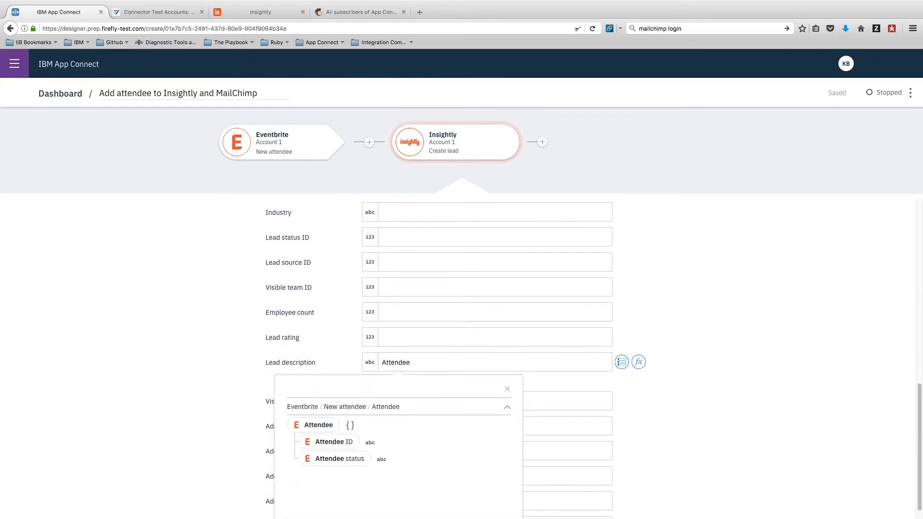
pyautogui.press('Return')
pyautogui.write('at')
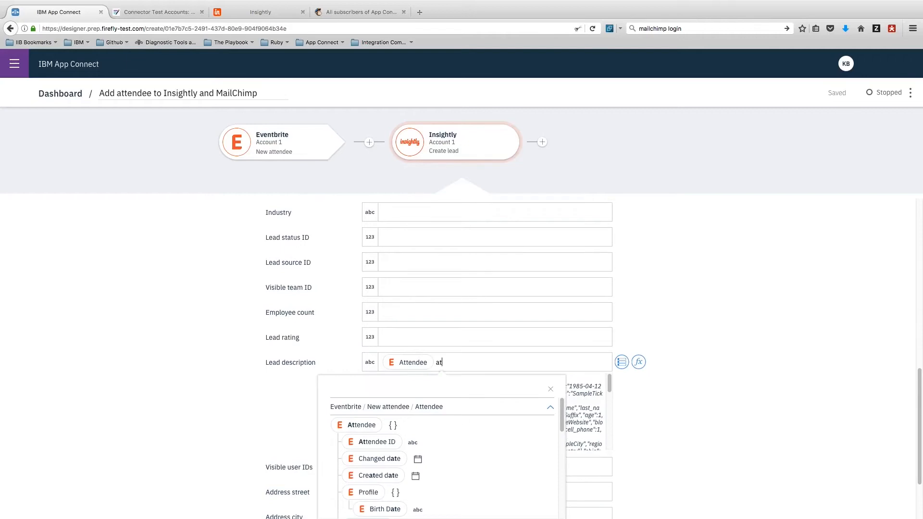
pyautogui.click(622, 363)
pyautogui.moveTo(567, 408); pyautogui.dragTo(567, 517)
pyautogui.click(379, 482)
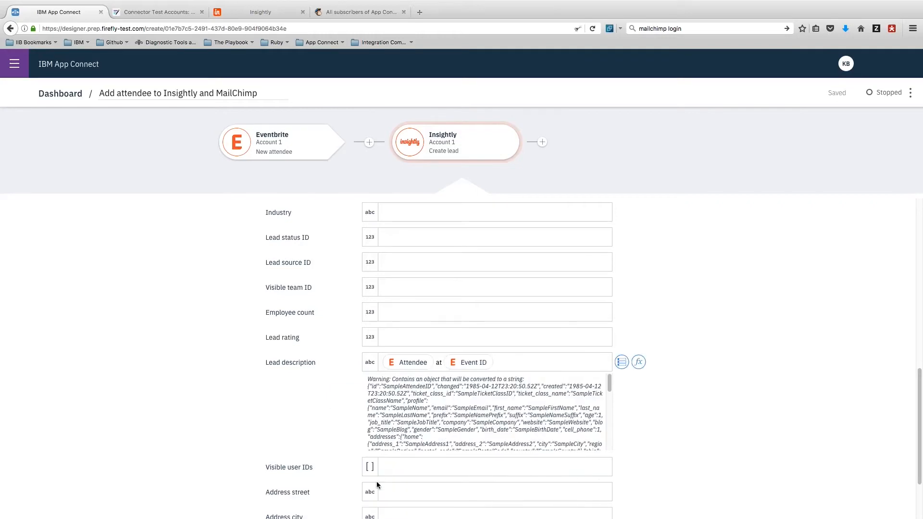
# - Add MailChimp's Add member to a list action after the Insightly lead creation
pyautogui.click(542, 143)
pyautogui.write('Mailchi')
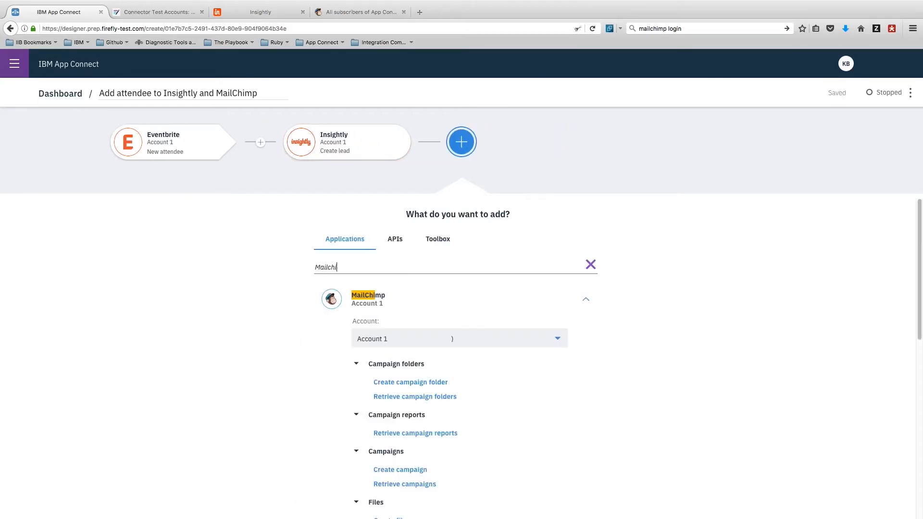
pyautogui.scroll(-8, 331, 320)
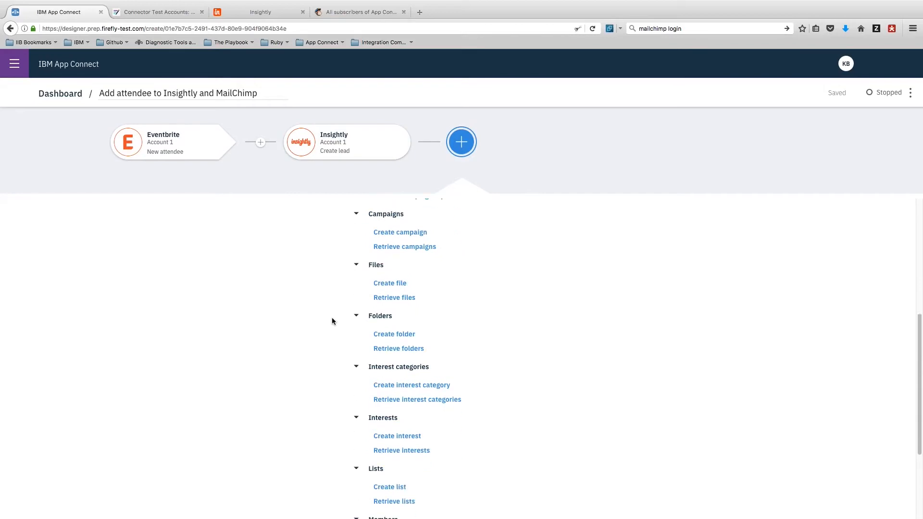
pyautogui.click(386, 406)
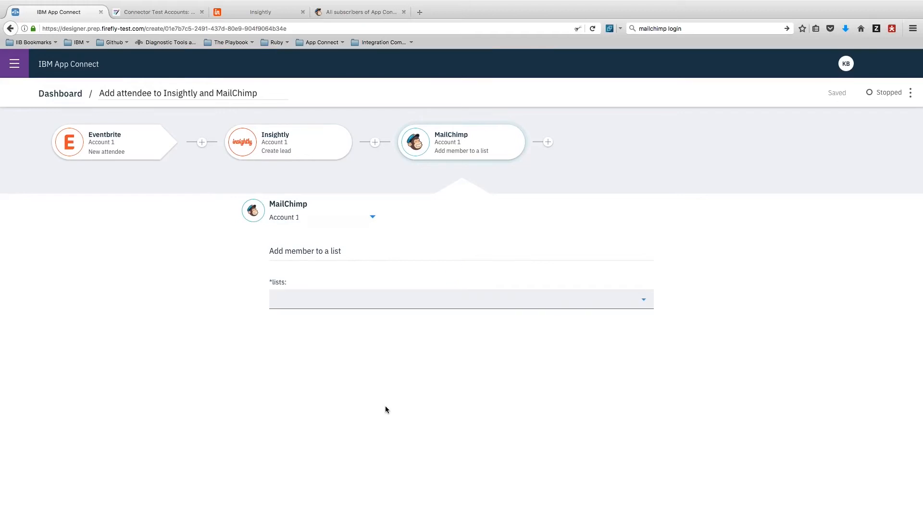
# - Choose App Connect Insightly tutorial list as the MailChimp list and map Email Address to the Eventbrite attendee's Email input
pyautogui.click(644, 302)
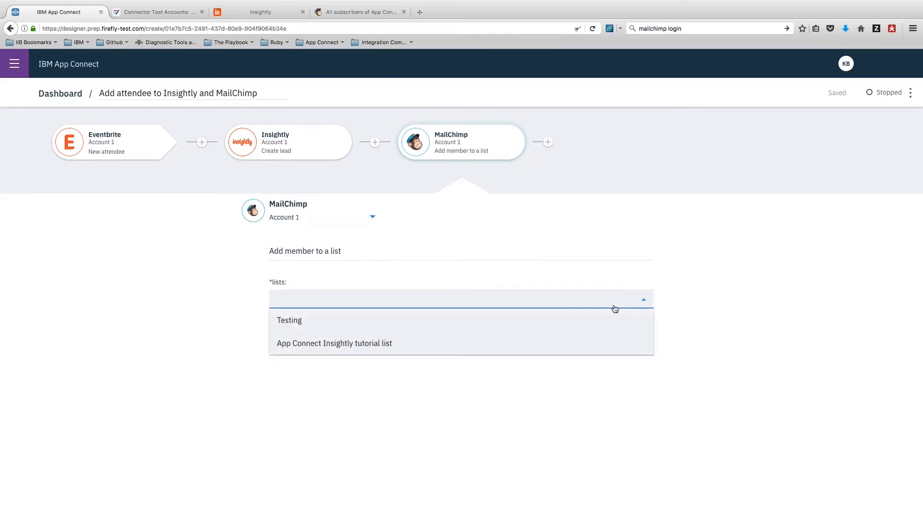
pyautogui.click(384, 345)
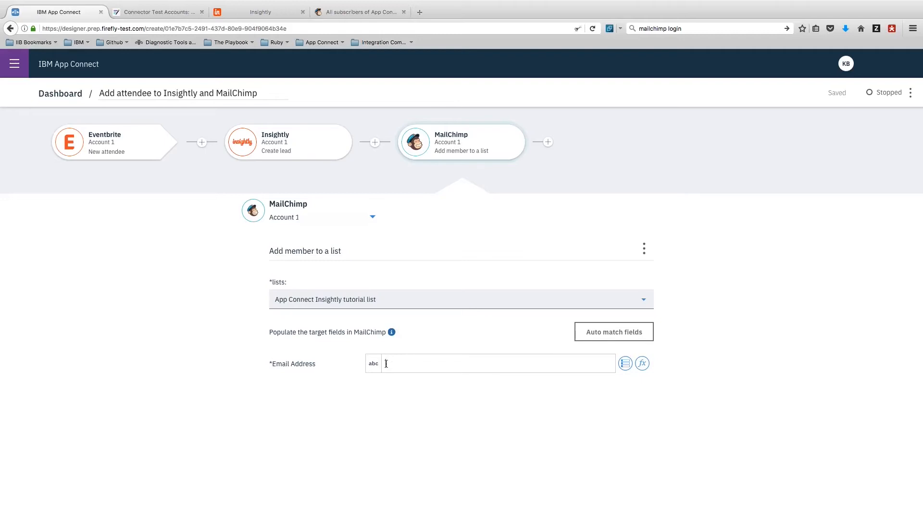
pyautogui.write('m')
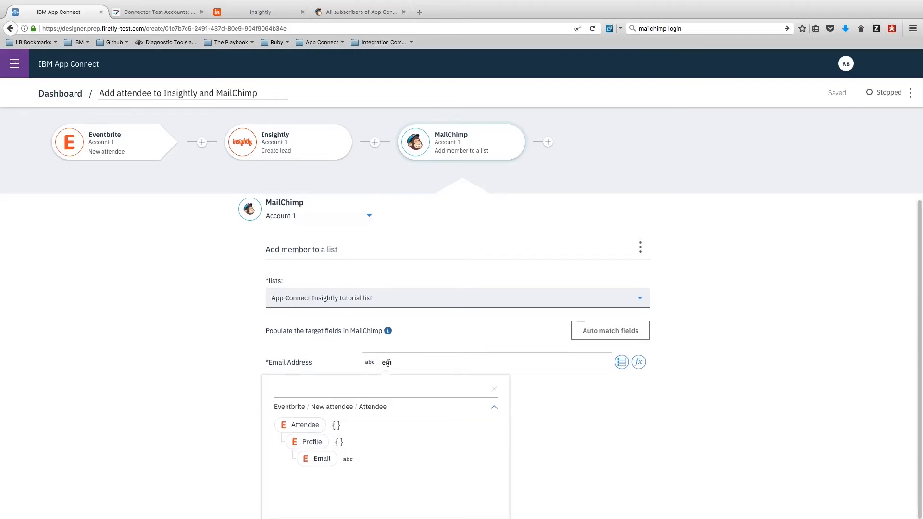
pyautogui.click(317, 457)
# - Append the Eventbrite attendee's First name and Last name inputs to the Email Address mapping
pyautogui.write('fi')
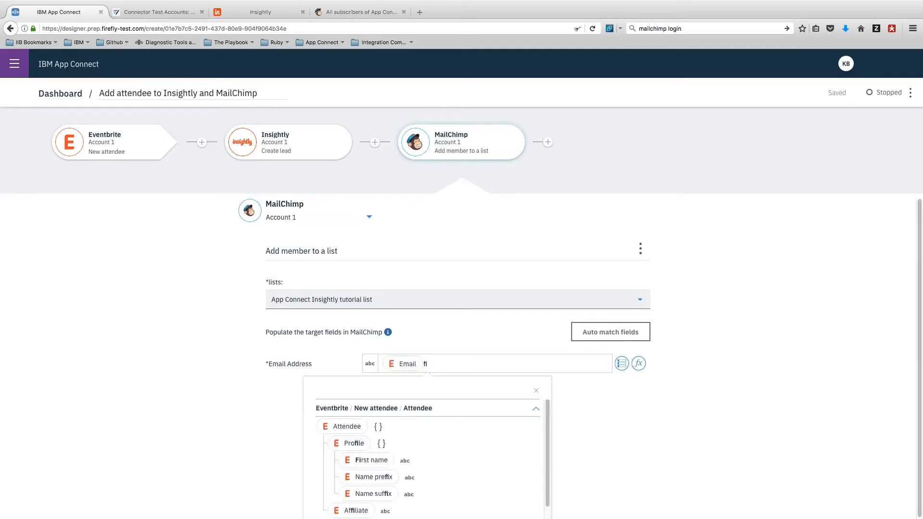
pyautogui.click(376, 460)
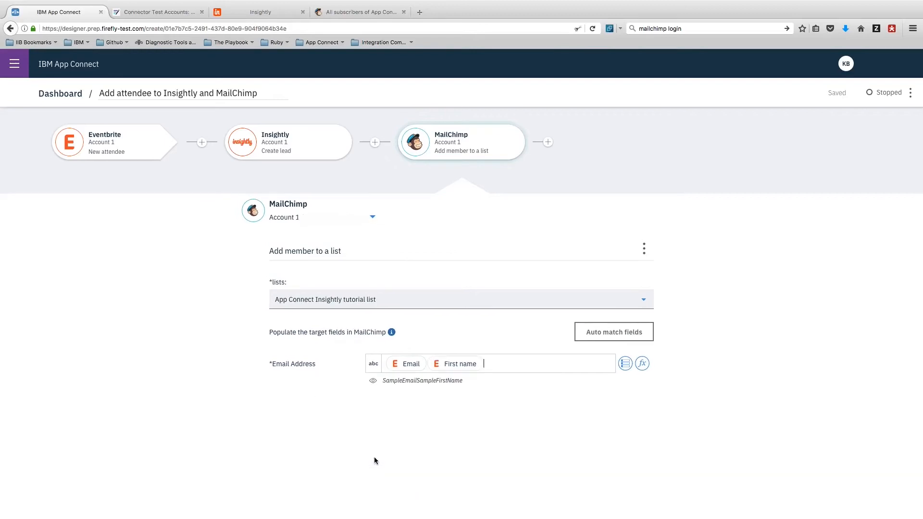
pyautogui.write('la')
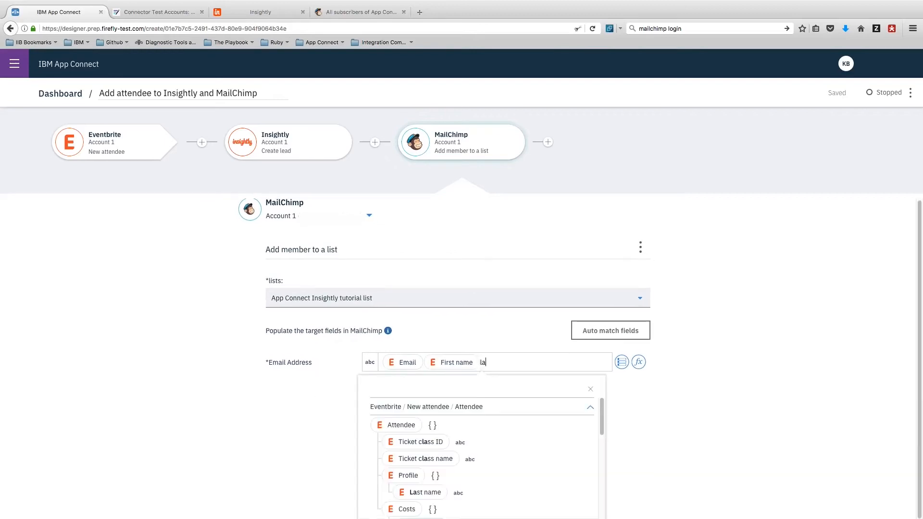
pyautogui.click(425, 493)
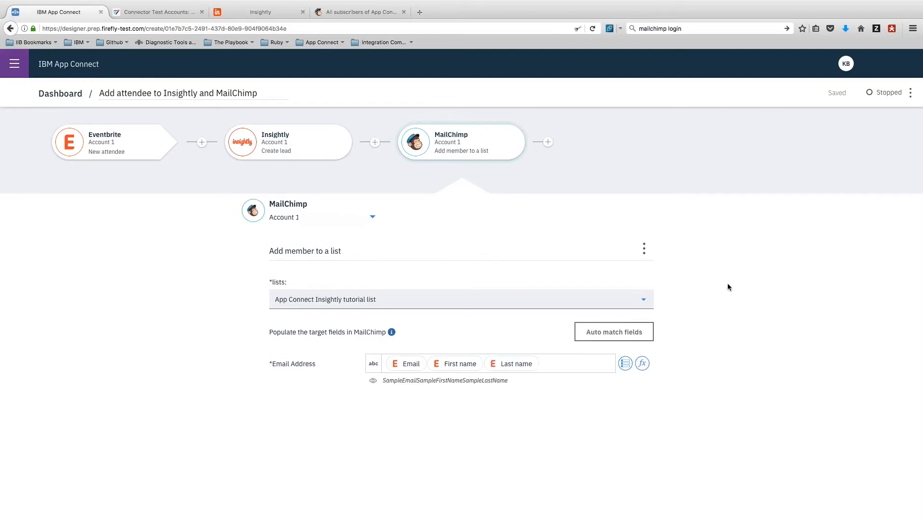
# - Start the flow and return to the dashboard
pyautogui.click(910, 94)
pyautogui.click(873, 118)
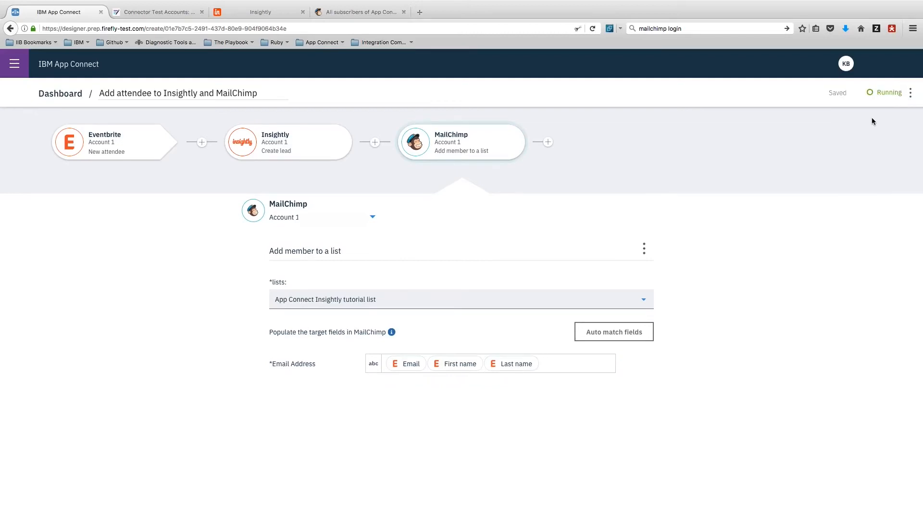
pyautogui.click(73, 93)
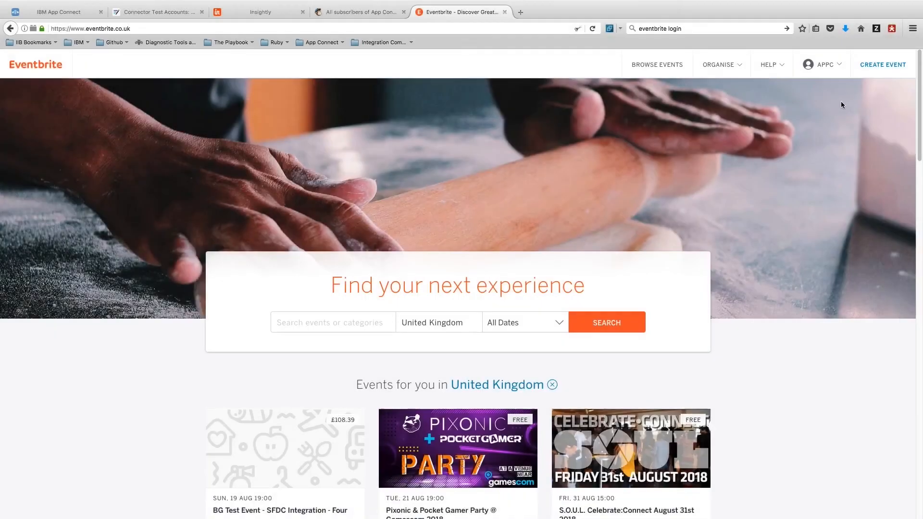
# - Switch to Eventbrite, create an event titled App Connect Tutorial event and make it live
pyautogui.click(872, 67)
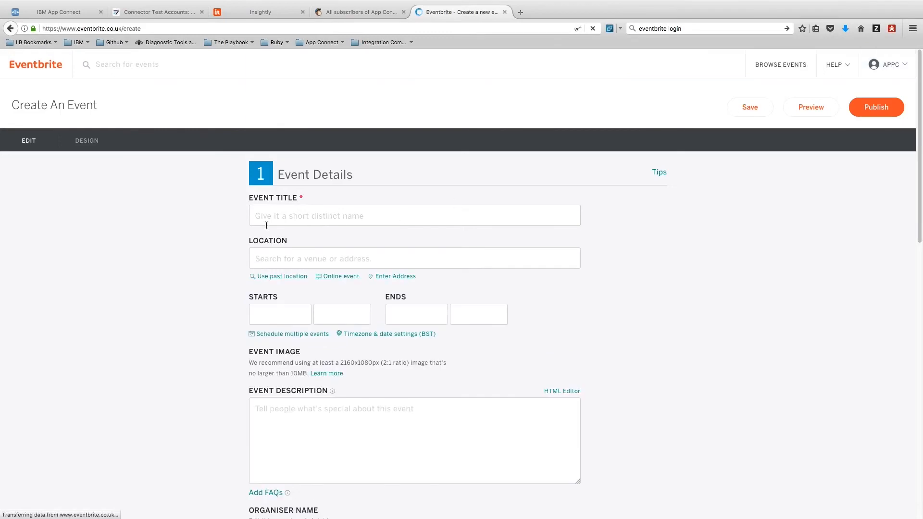
pyautogui.click(257, 218)
pyautogui.write('A')
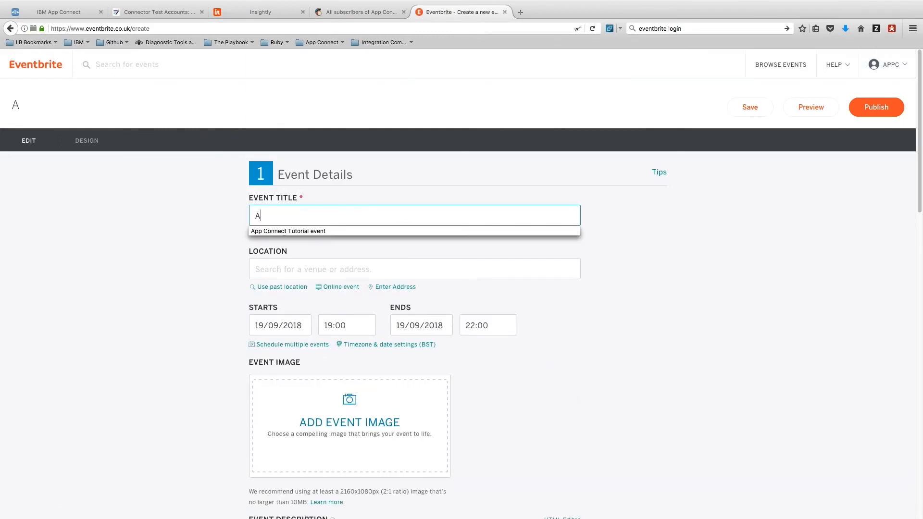
pyautogui.click(254, 231)
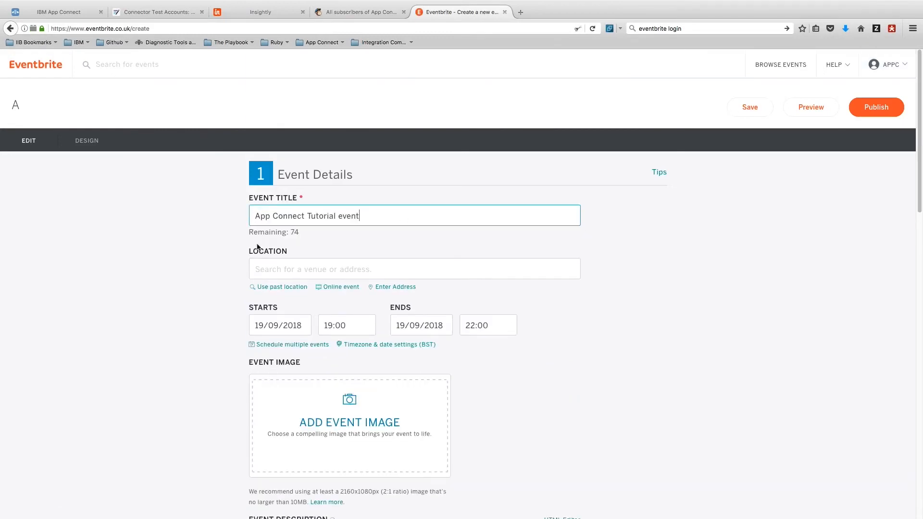
pyautogui.scroll(-20, 255, 266)
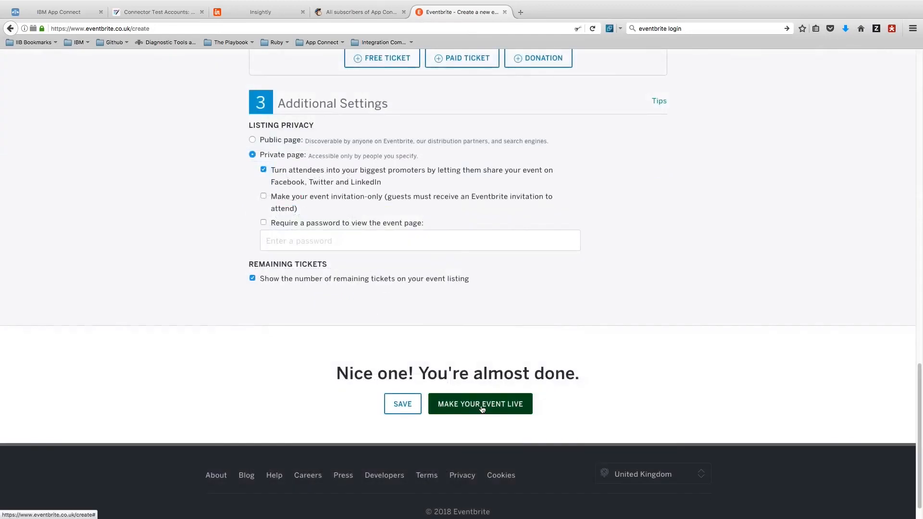
pyautogui.click(482, 409)
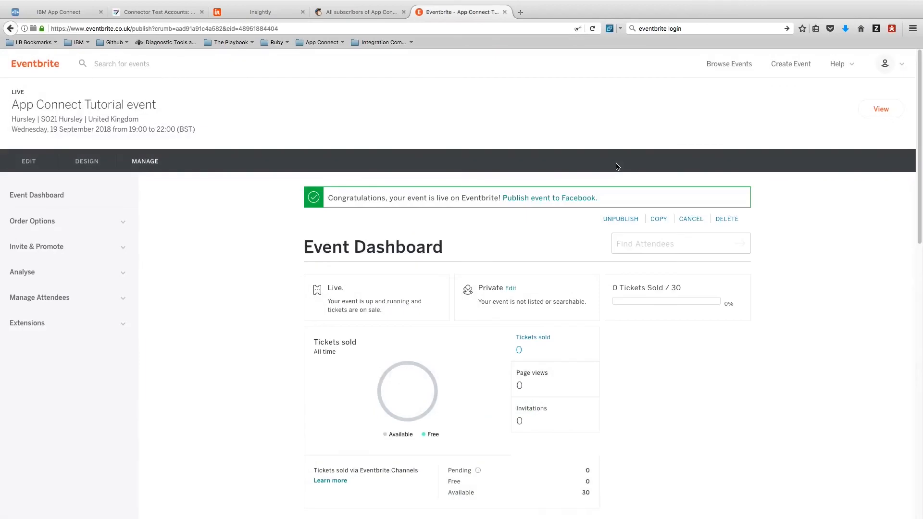
# - Copy the event URL from the event dashboard and open it in a new browser tab
pyautogui.moveTo(919, 208); pyautogui.dragTo(910, 503)
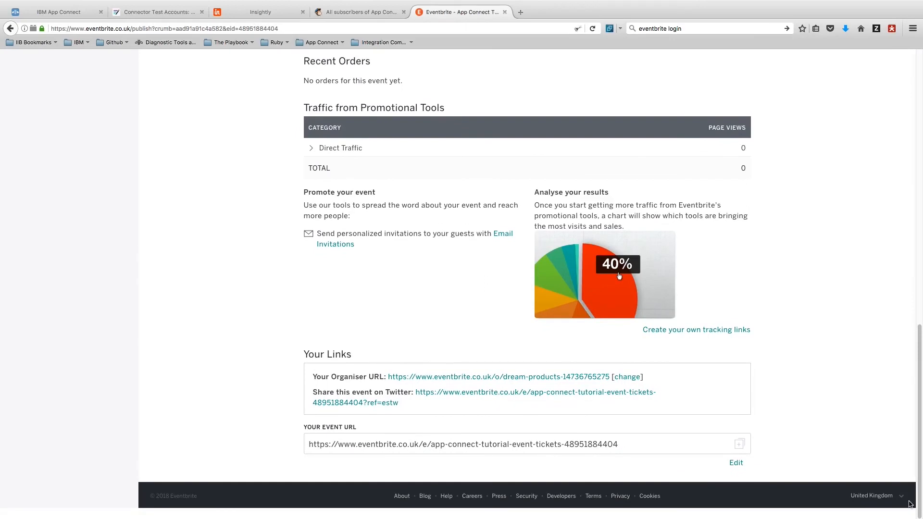
pyautogui.moveTo(306, 444); pyautogui.dragTo(618, 444)
pyautogui.press('super+c')
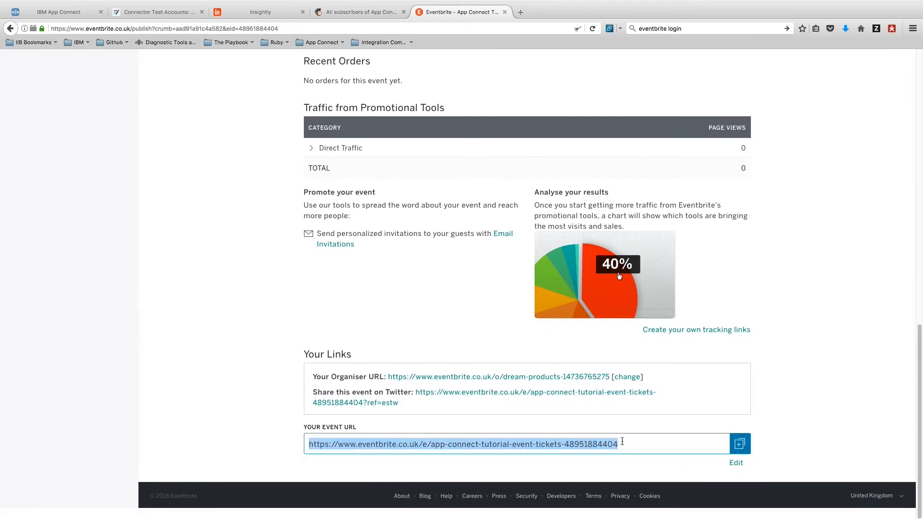
pyautogui.click(520, 12)
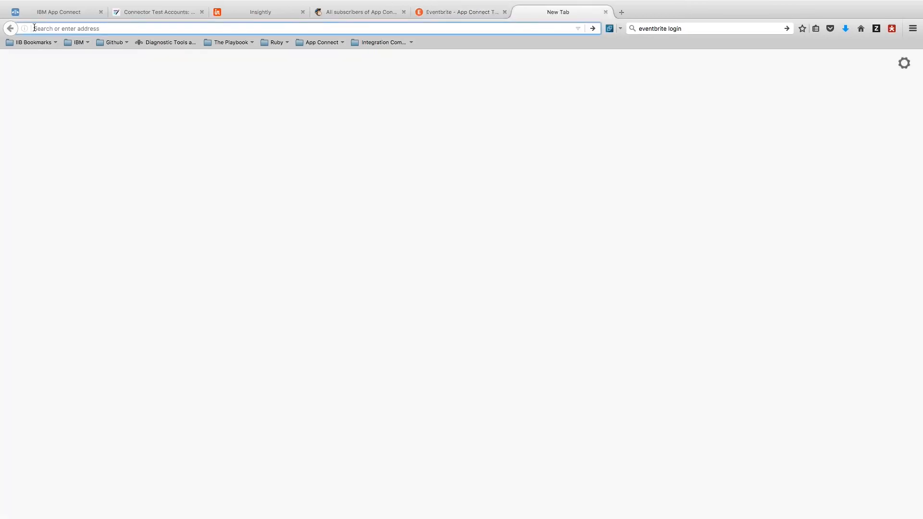
pyautogui.press('super+v')
pyautogui.press('Return')
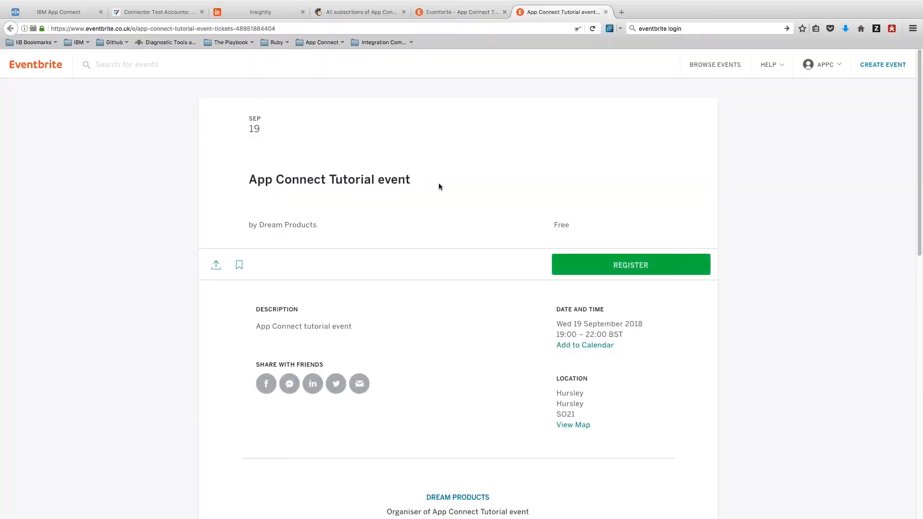
# - Register for the event with the attendee's first name, surname and email address, then dismiss the Facebook sharing prompt
pyautogui.click(629, 264)
pyautogui.click(596, 405)
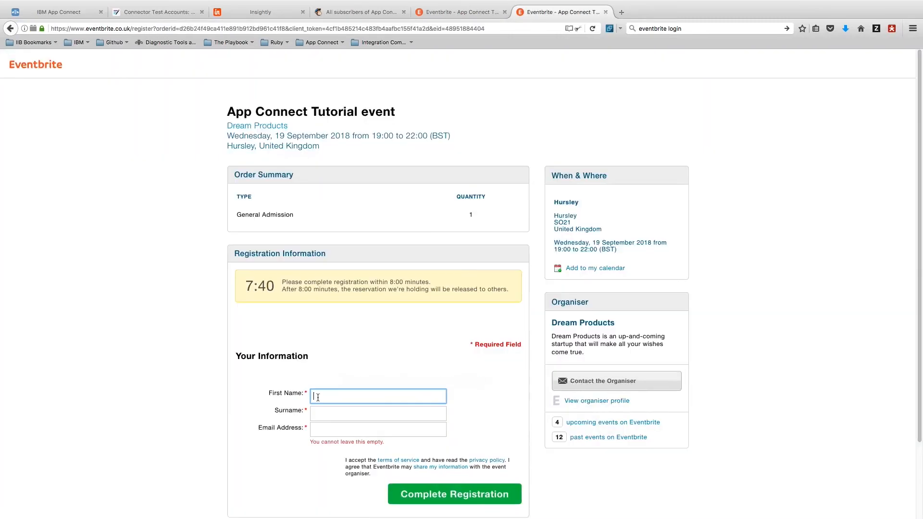
pyautogui.write('Anne')
pyautogui.press('Tab')
pyautogui.write('Other')
pyautogui.click(317, 429)
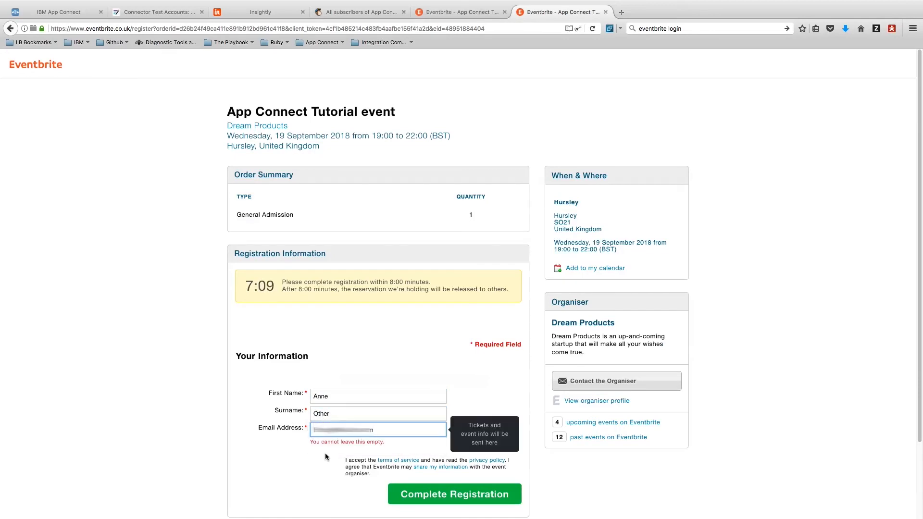
pyautogui.click(435, 487)
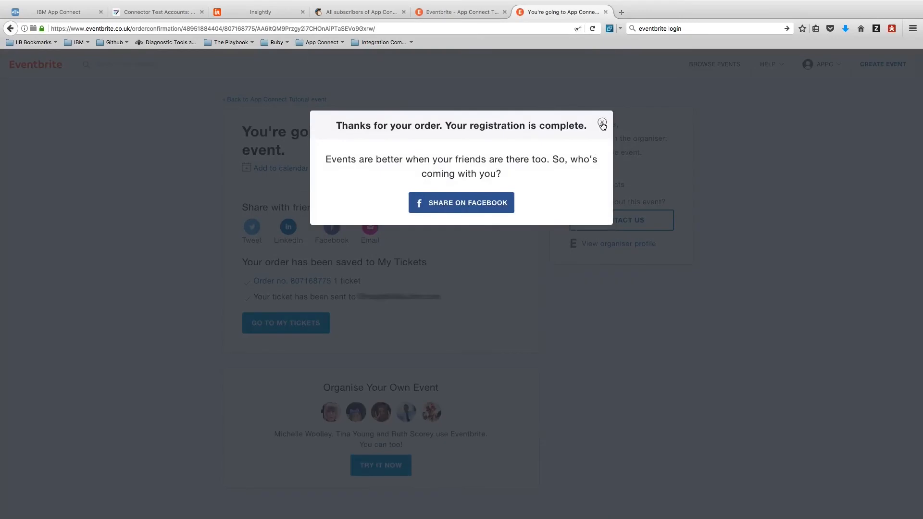
pyautogui.click(602, 124)
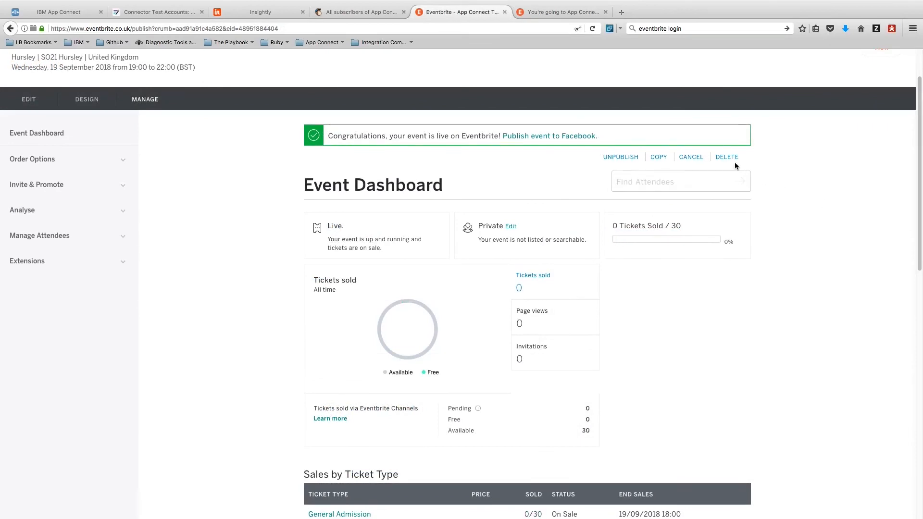
# - Reload the Eventbrite event dashboard and examine its ticket sales and recent orders
pyautogui.click(593, 29)
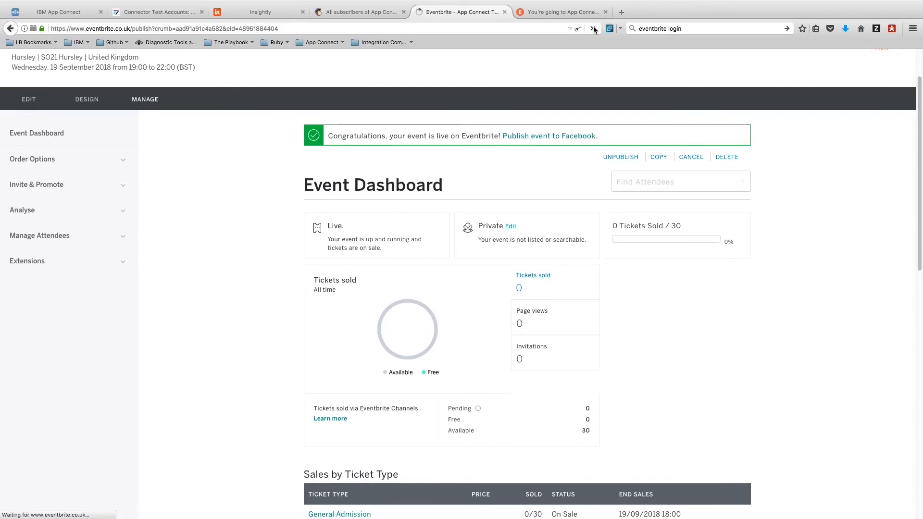
pyautogui.scroll(-5, 614, 169)
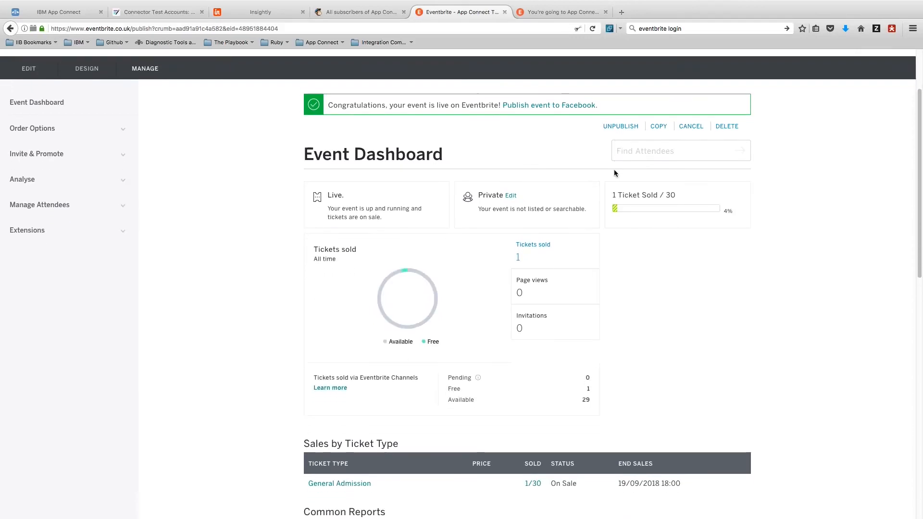
pyautogui.scroll(-6, 611, 196)
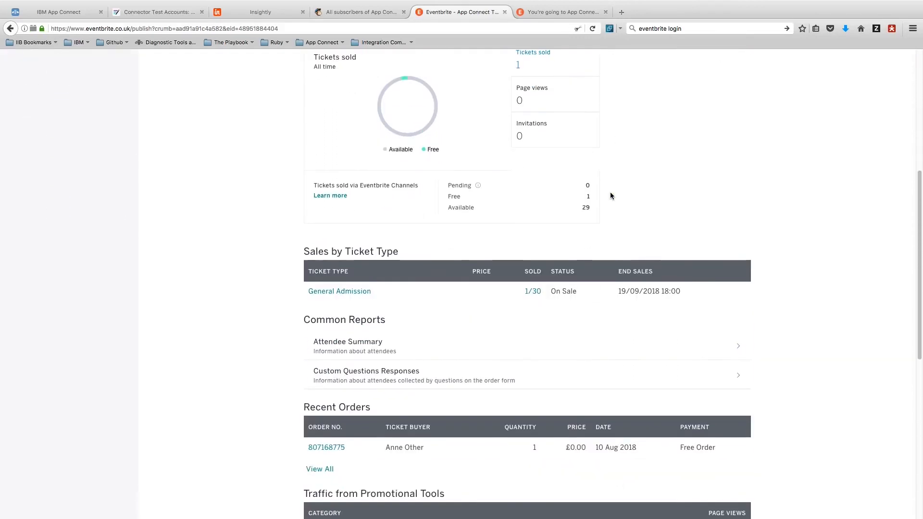
pyautogui.scroll(-1, 610, 192)
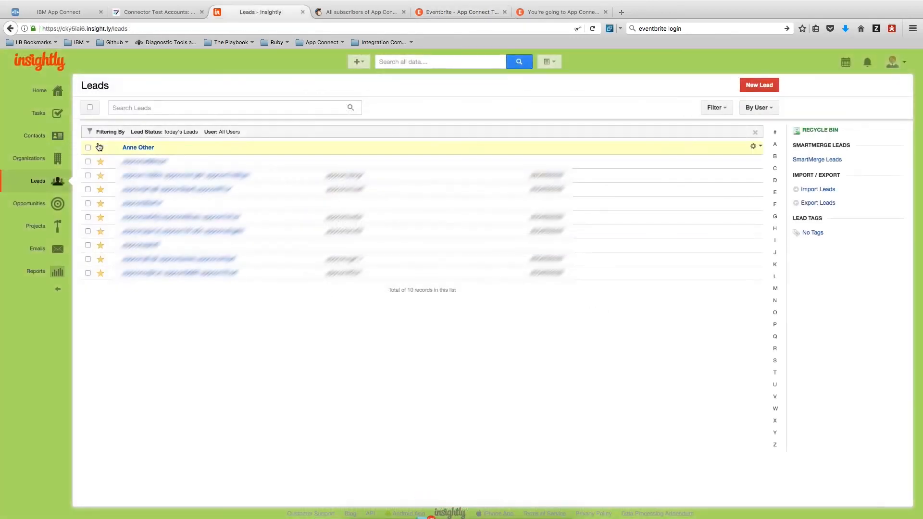
# - Open the new attendee's lead in Insightly, then refresh the MailChimp subscriber list and open the new member's record
pyautogui.click(137, 151)
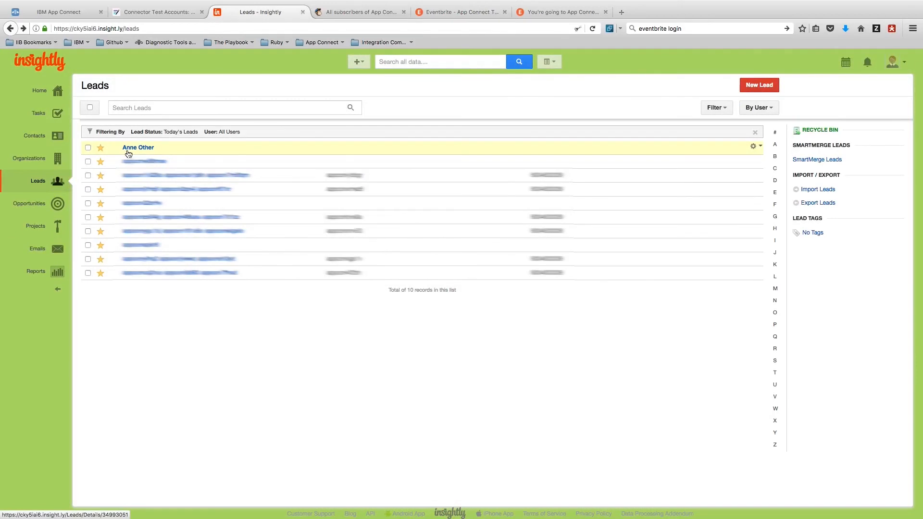
pyautogui.click(343, 15)
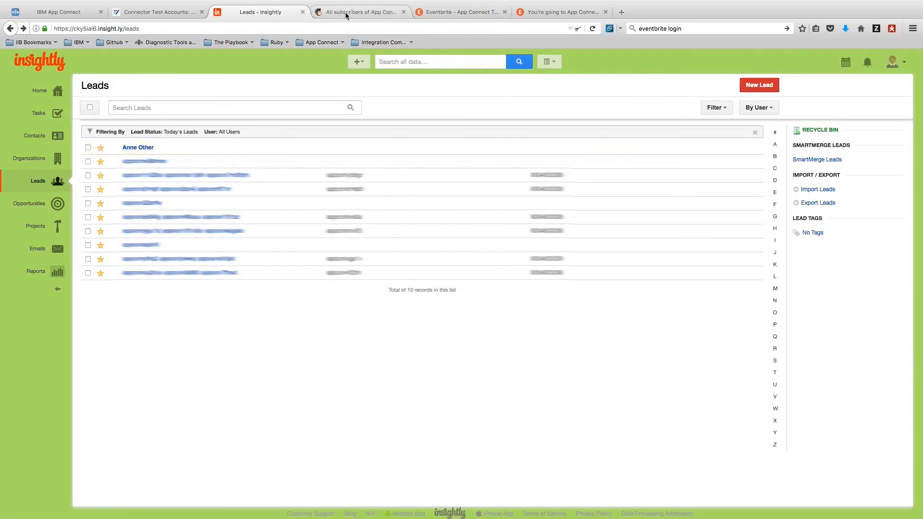
pyautogui.click(592, 28)
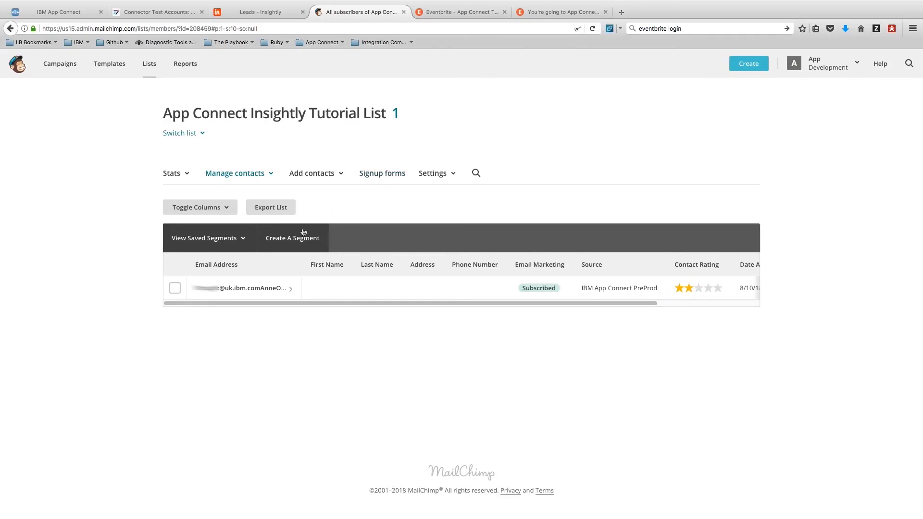
pyautogui.click(244, 289)
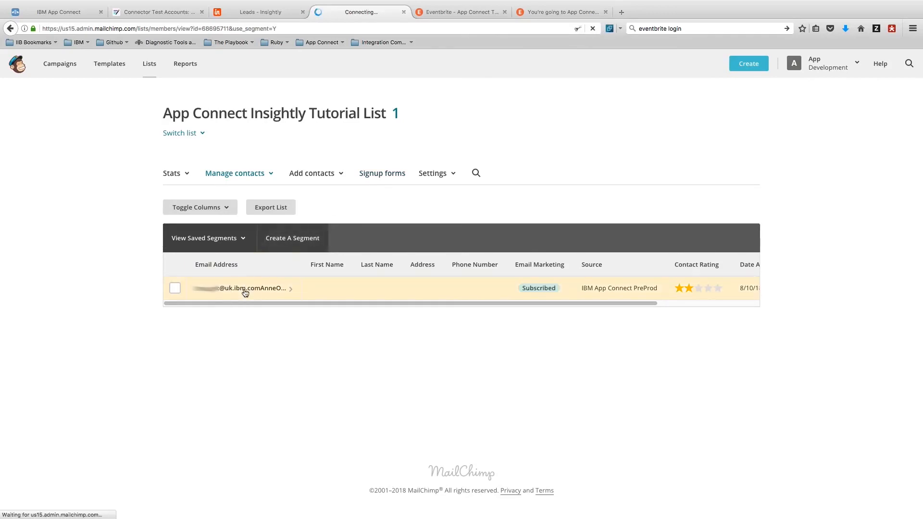